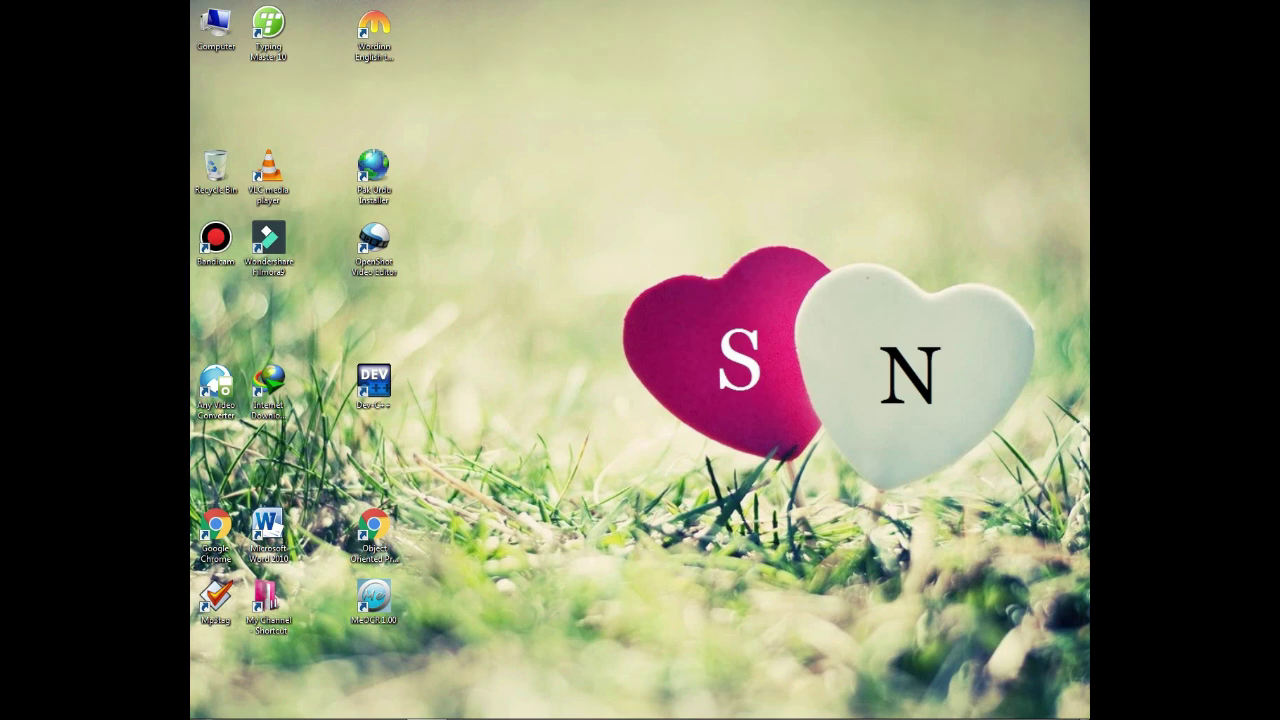
# Open the Computer window and switch its drives to the Details view
pyautogui.doubleClick(215, 25)
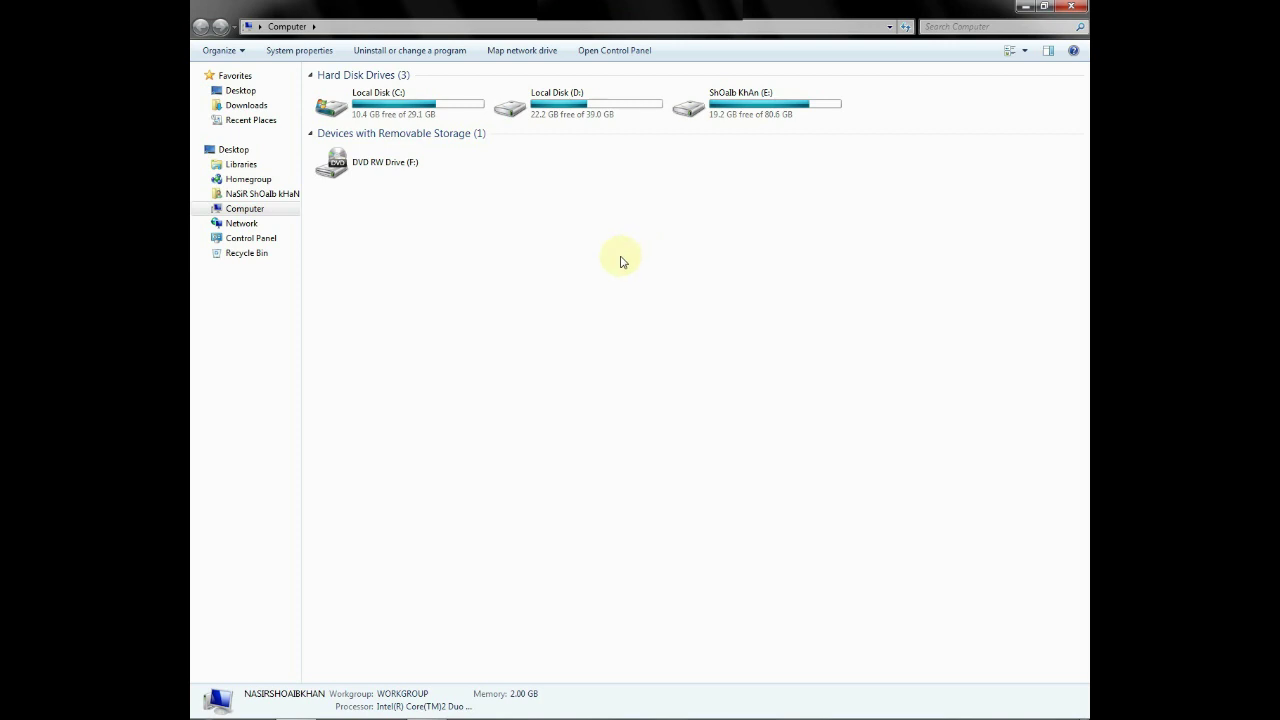
pyautogui.rightClick(621, 259)
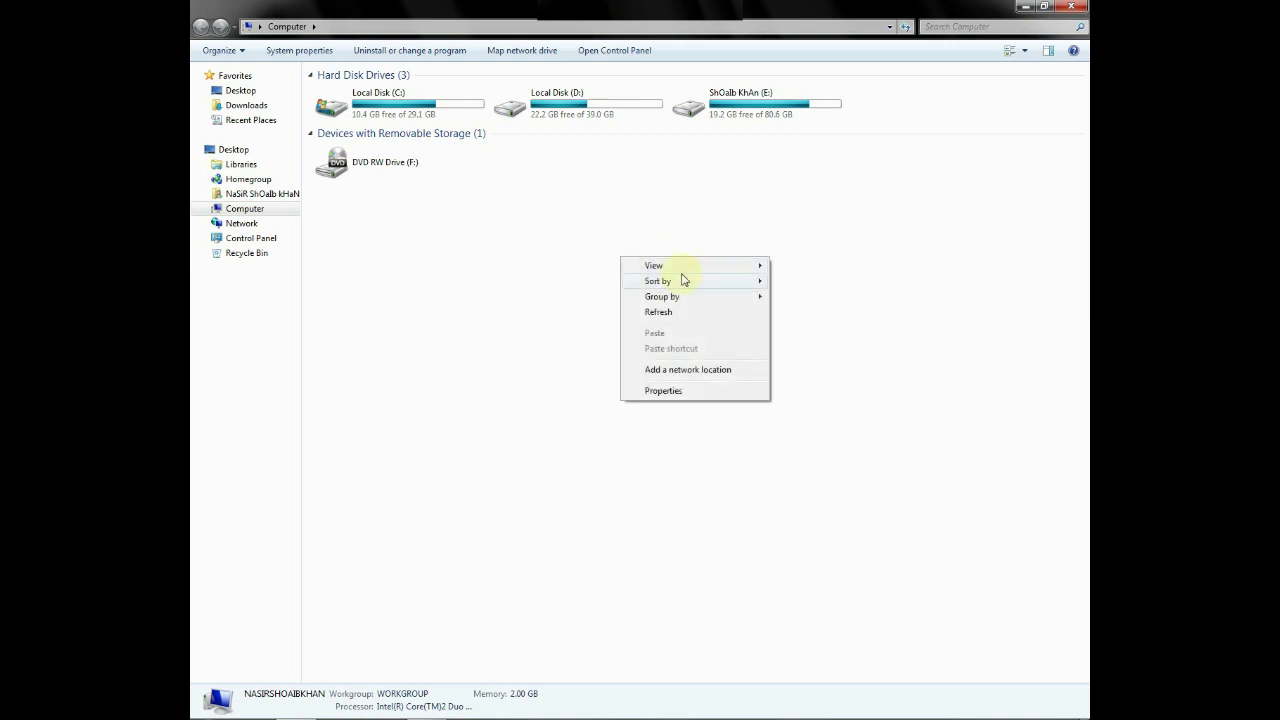
pyautogui.rightClick(563, 251)
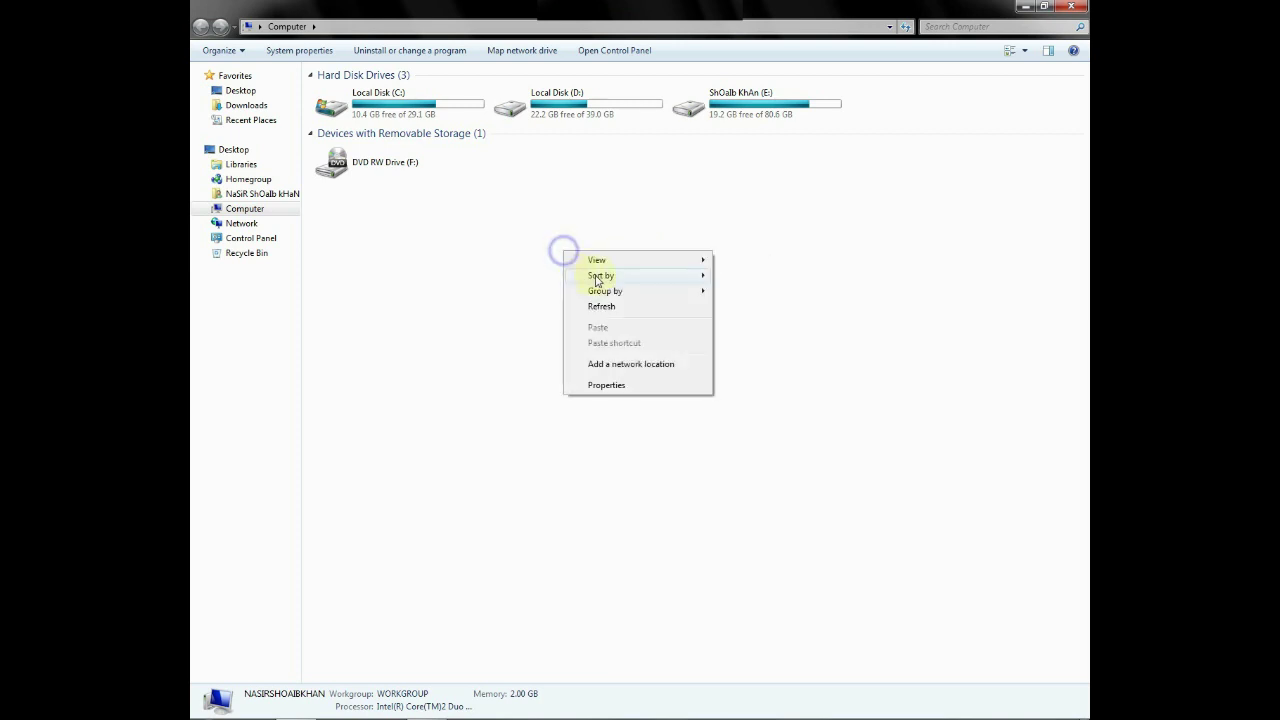
pyautogui.moveTo(628, 273)
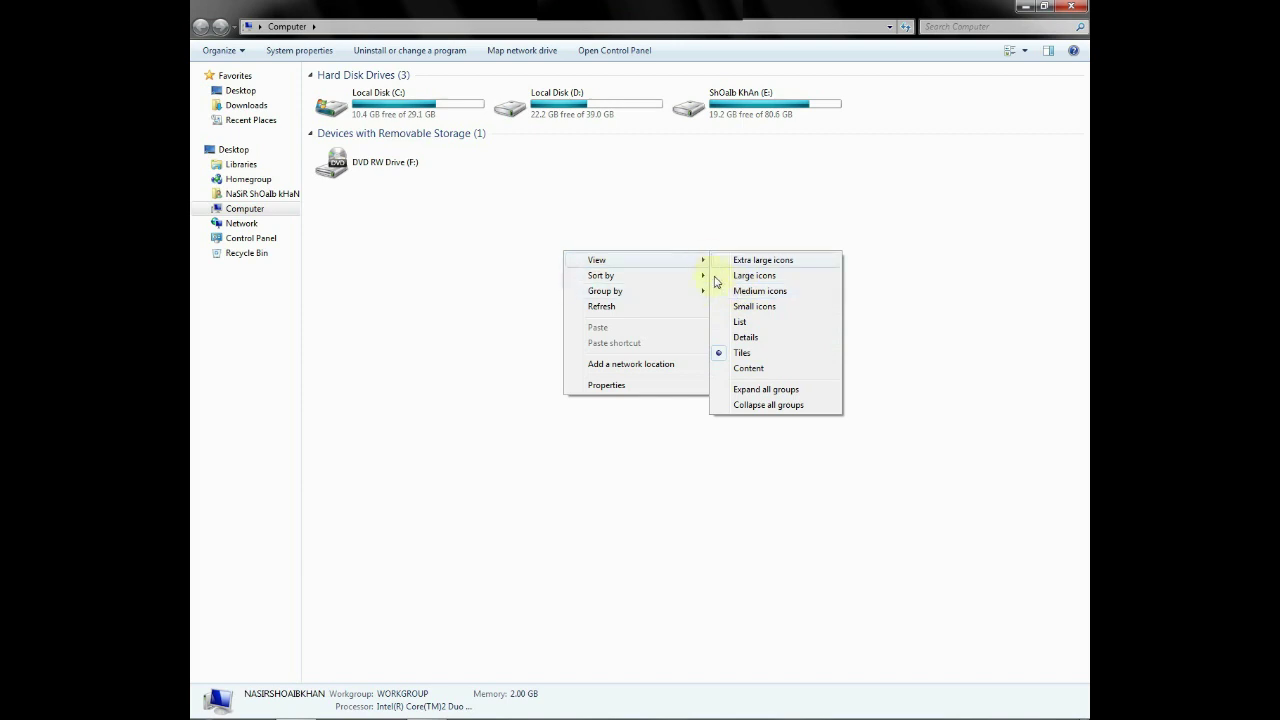
pyautogui.click(745, 337)
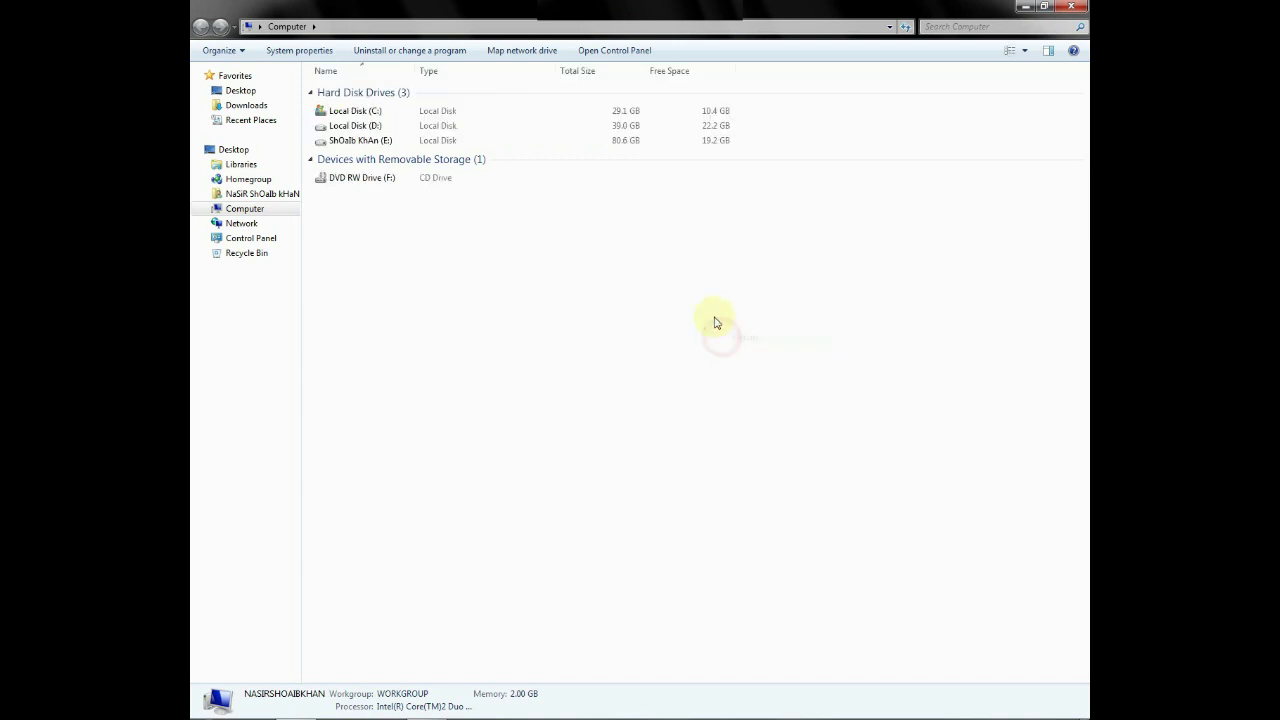
# Show the drives in the List view, followed by the Small icons view
pyautogui.rightClick(646, 267)
pyautogui.moveTo(708, 285)
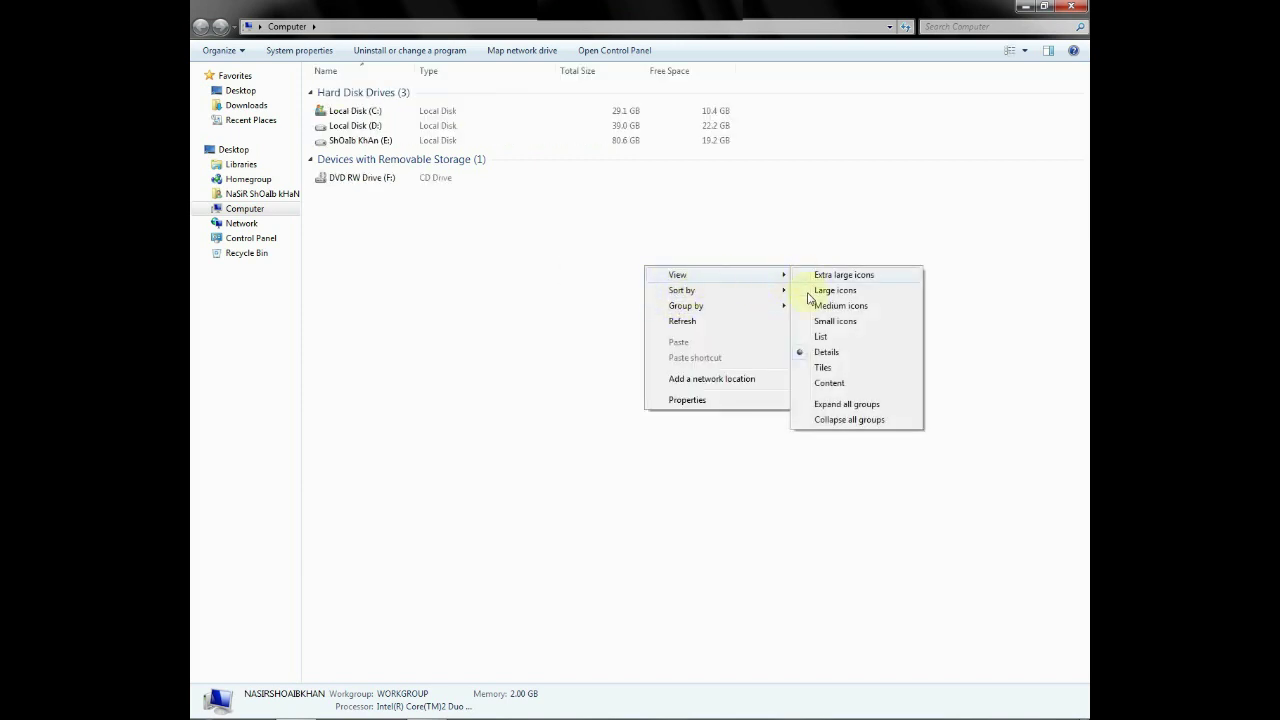
pyautogui.click(805, 334)
pyautogui.rightClick(670, 312)
pyautogui.moveTo(757, 323)
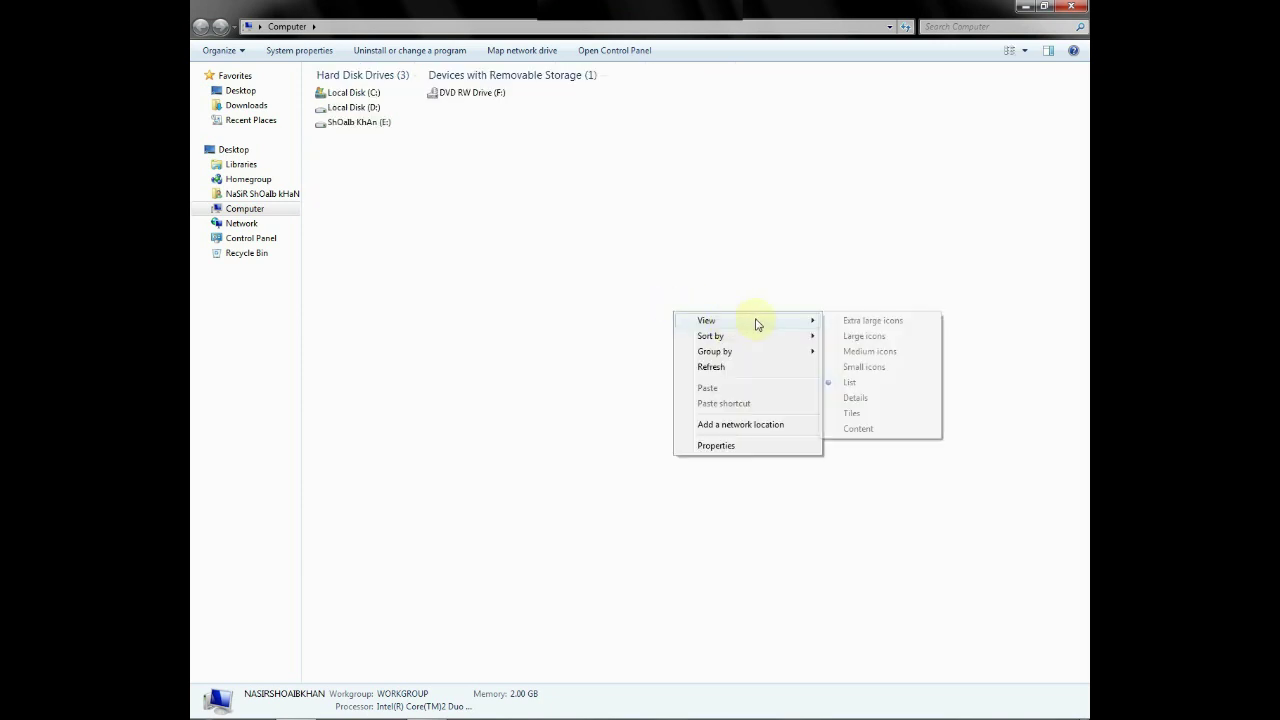
pyautogui.click(826, 366)
# Show the drives as Extra large icons, followed by the Content view
pyautogui.rightClick(676, 249)
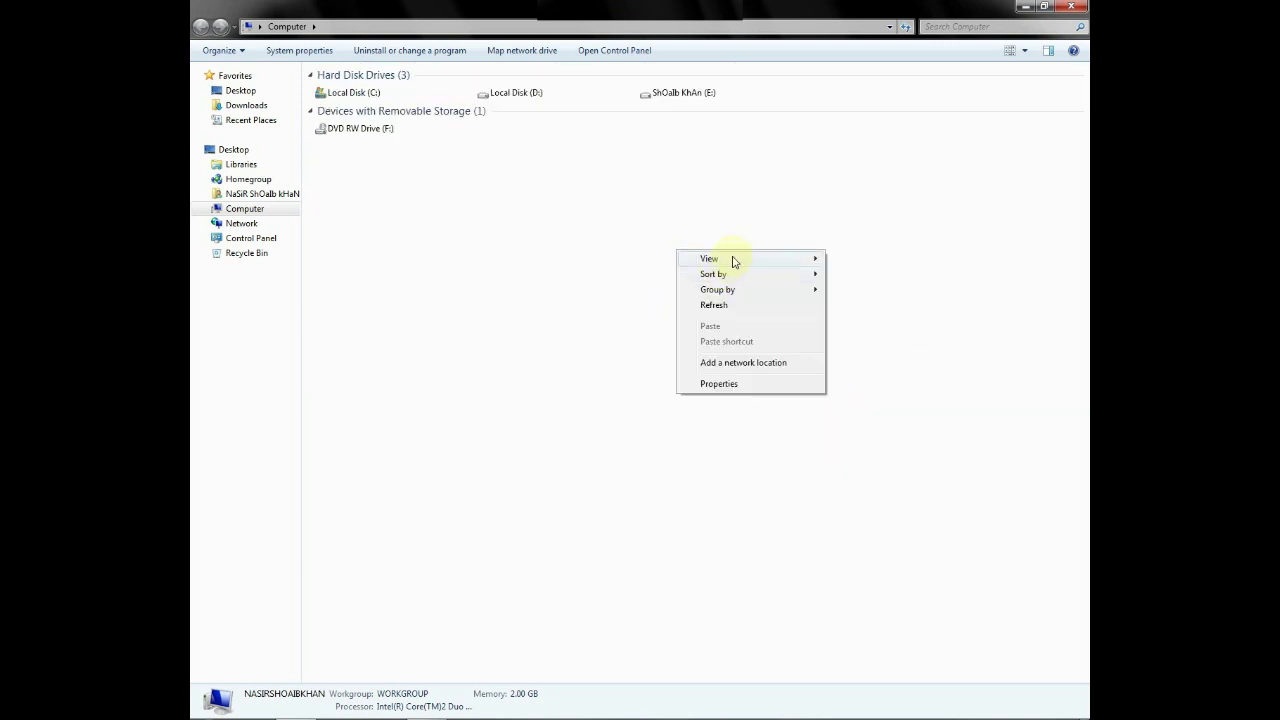
pyautogui.moveTo(731, 259)
pyautogui.click(835, 256)
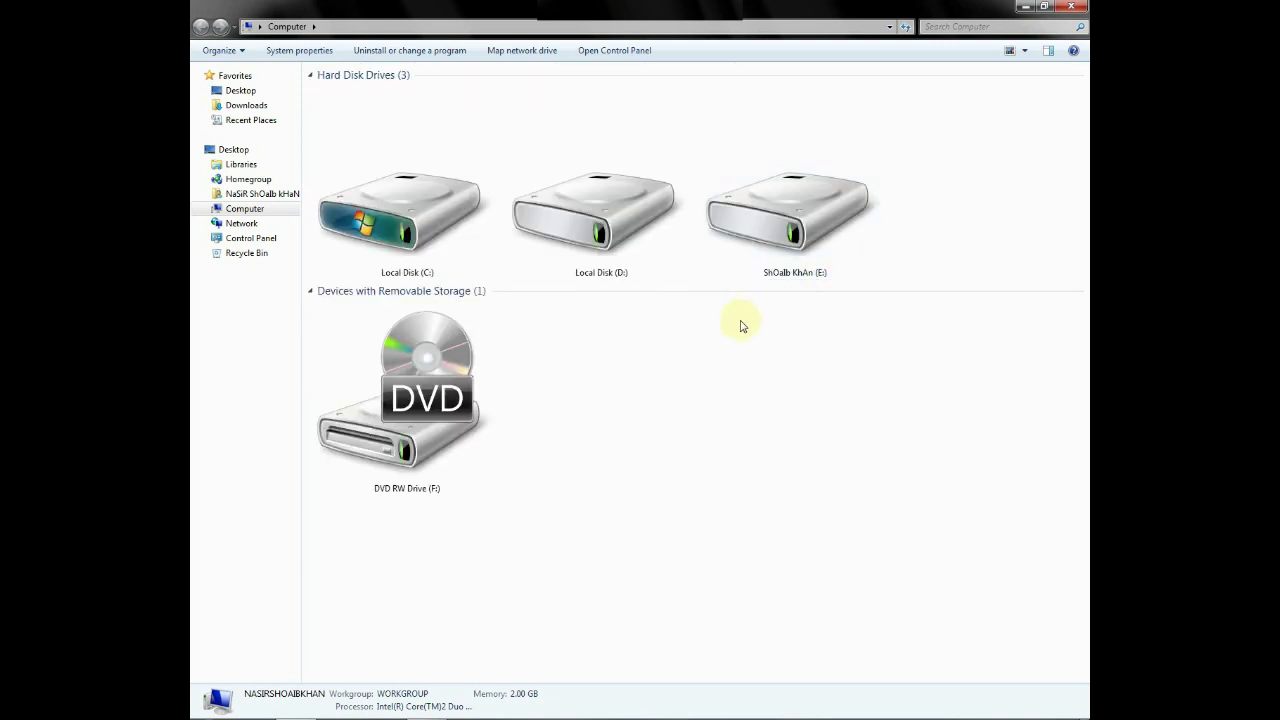
pyautogui.rightClick(689, 328)
pyautogui.moveTo(796, 340)
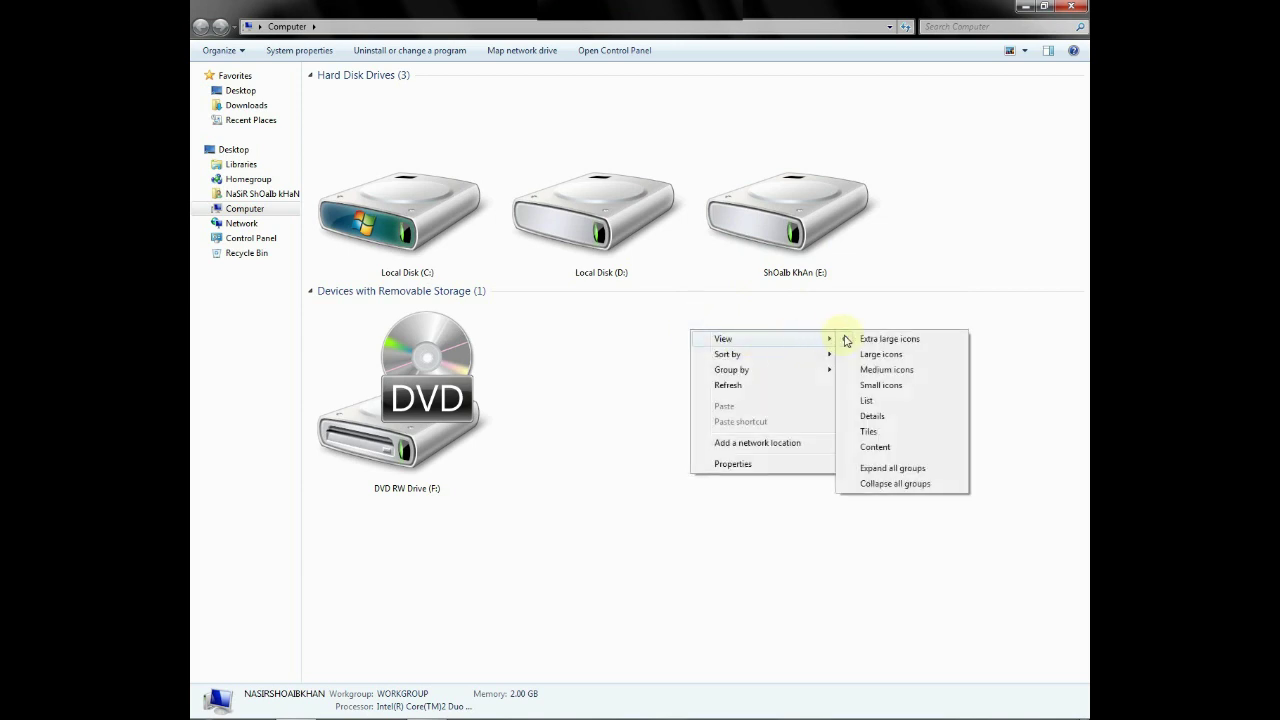
pyautogui.click(860, 448)
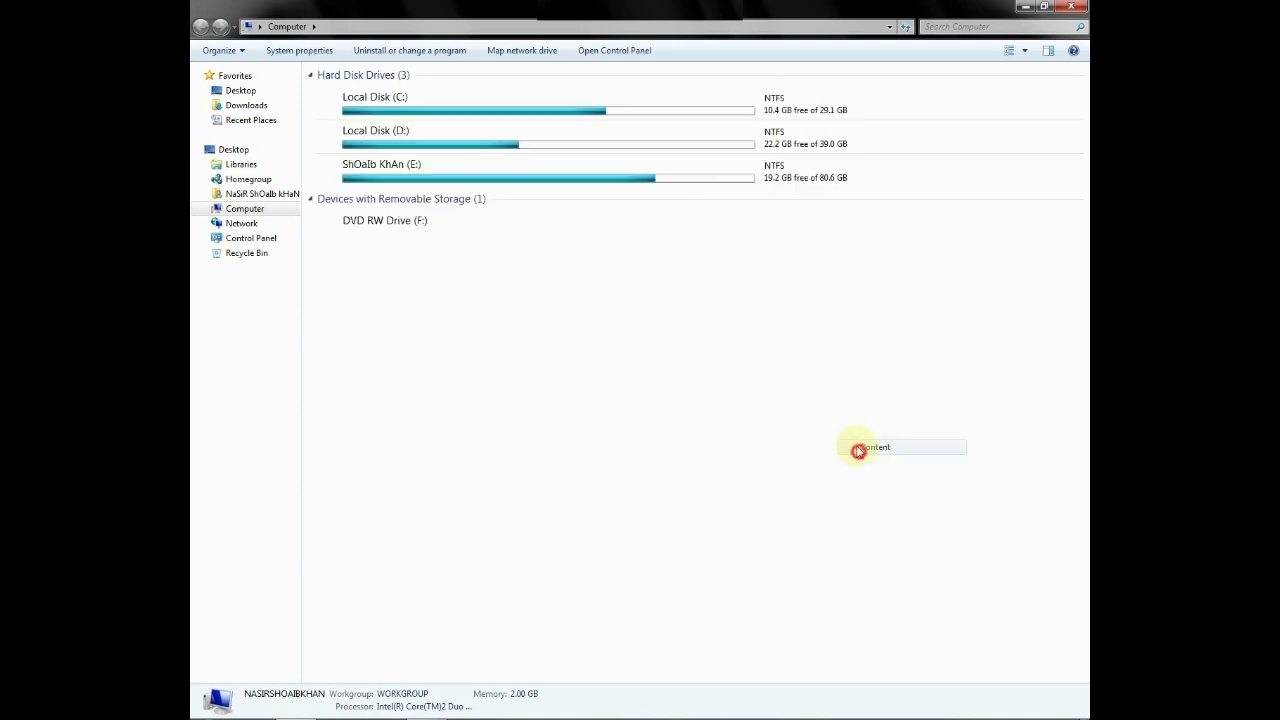
# Switch the drives to the Details view, followed by the Tiles view
pyautogui.rightClick(674, 308)
pyautogui.moveTo(800, 320)
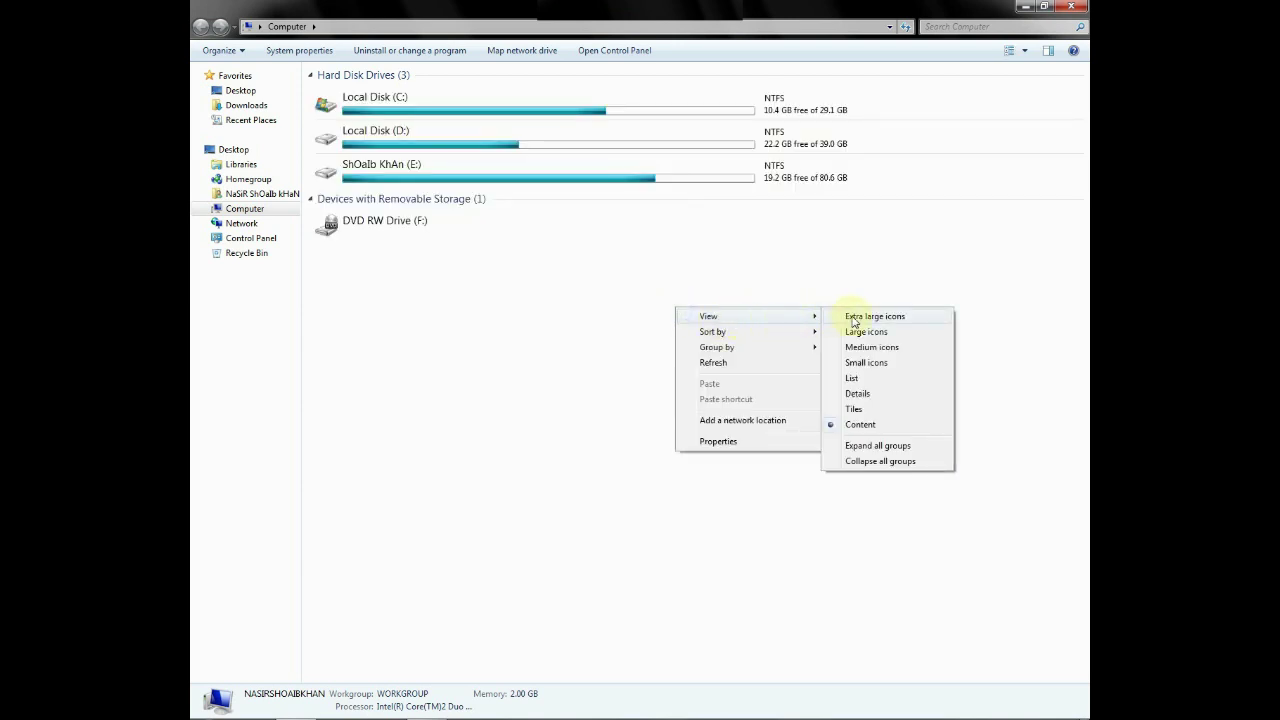
pyautogui.click(831, 397)
pyautogui.rightClick(755, 196)
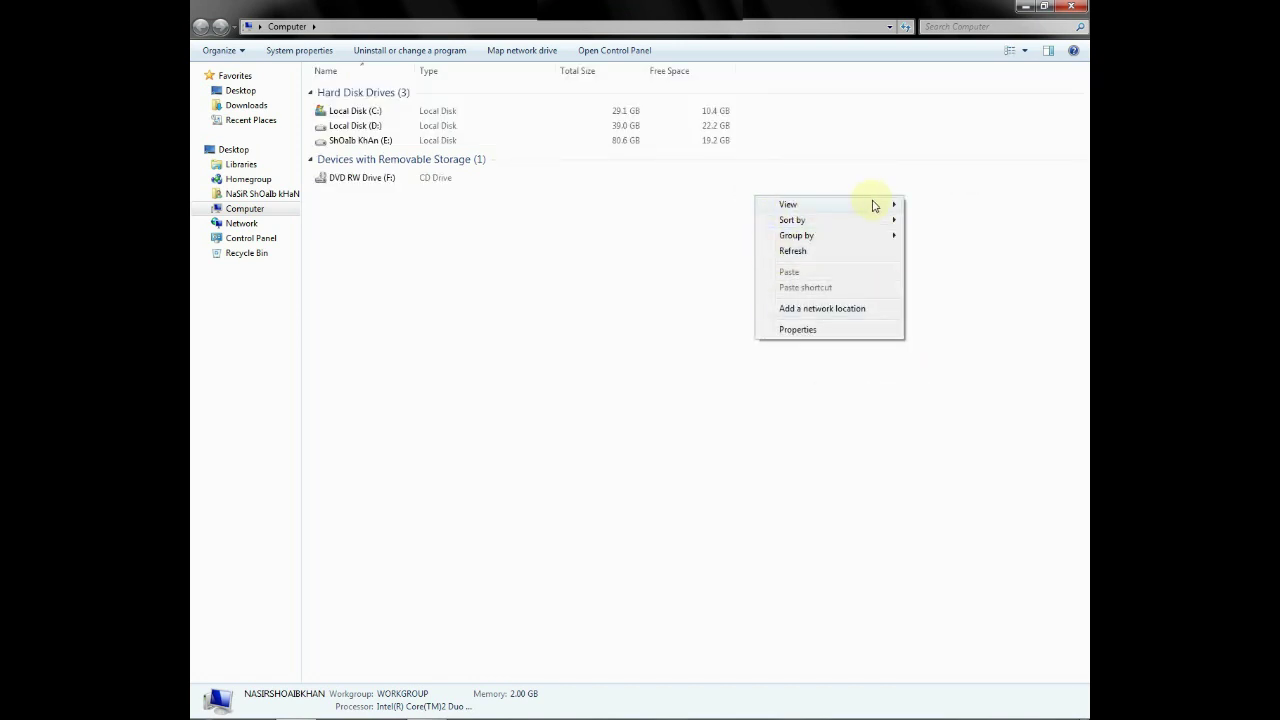
pyautogui.moveTo(880, 204)
pyautogui.click(912, 296)
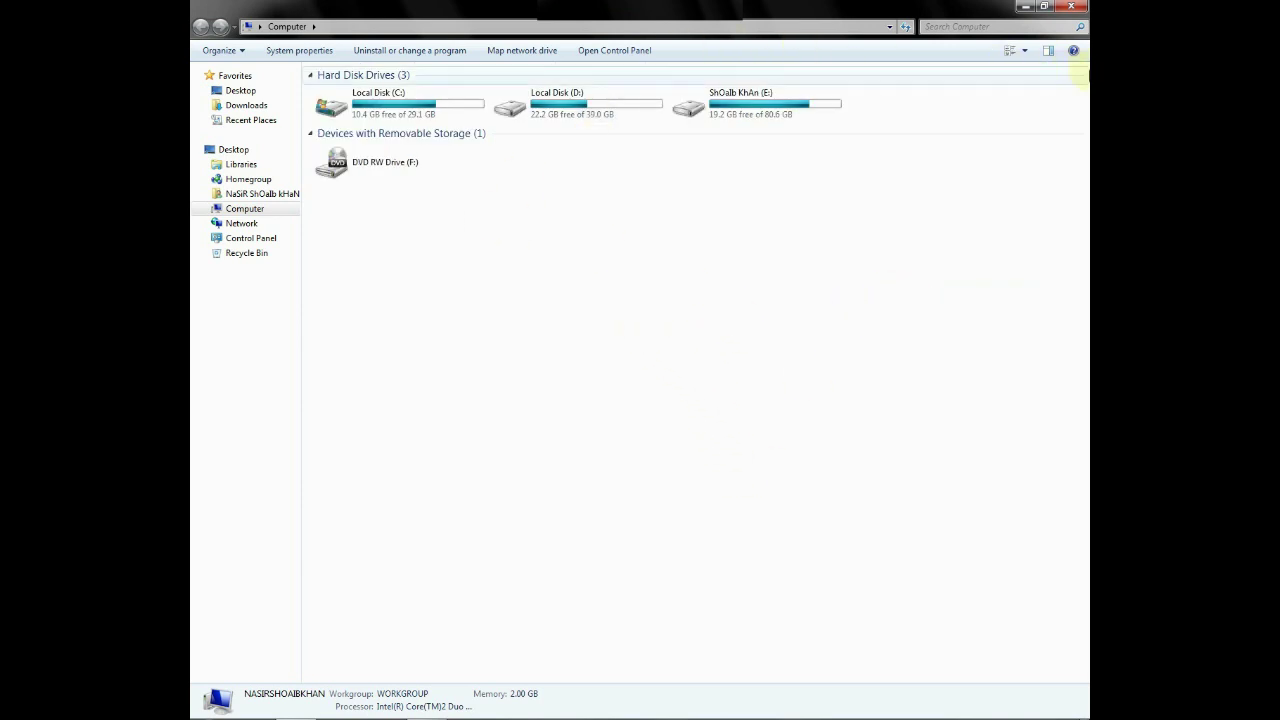
# Cycle the drive layout from Tiles through Content to List, and enlarge it to Extra Large Icons
pyautogui.click(1009, 52)
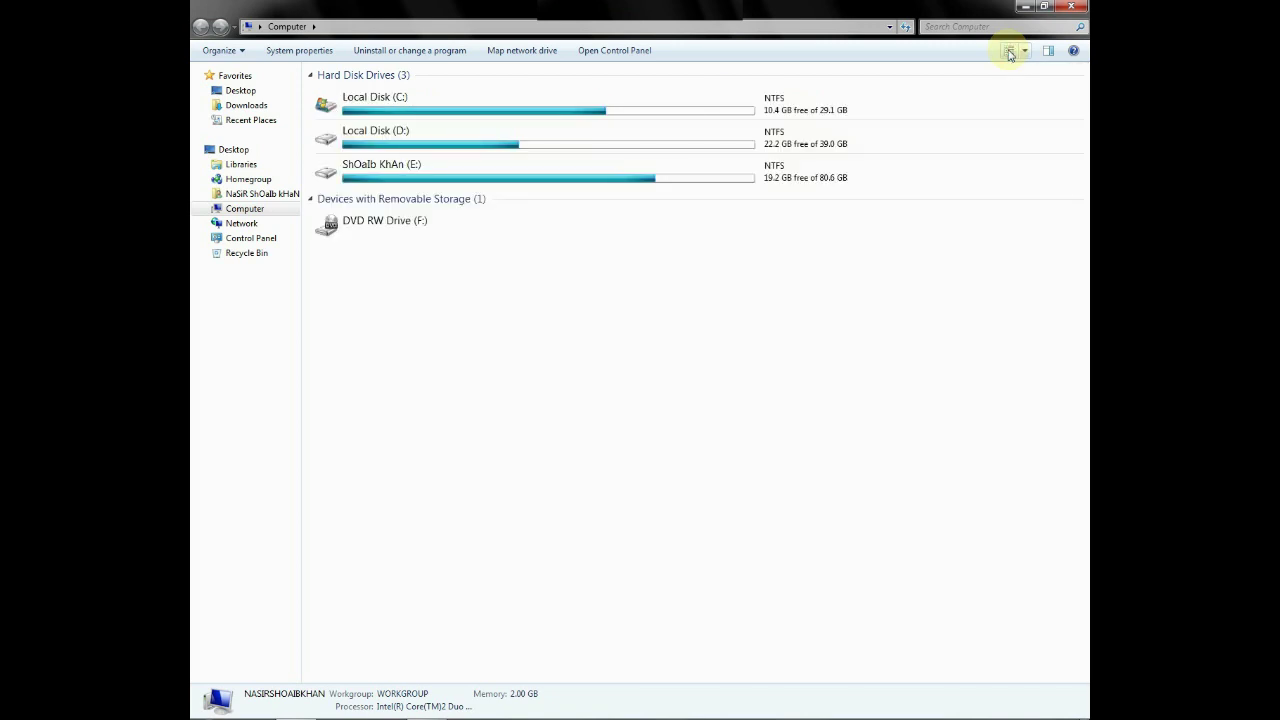
pyautogui.click(1009, 52)
pyautogui.click(1009, 52)
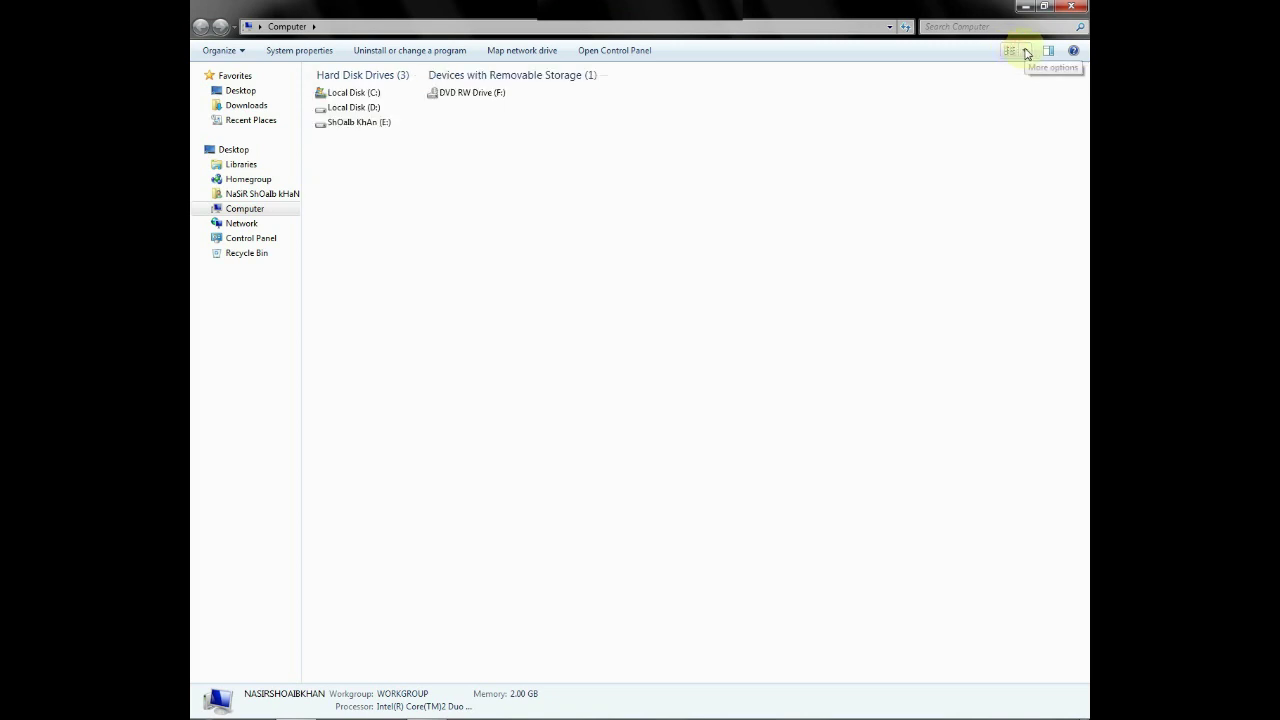
pyautogui.click(1027, 53)
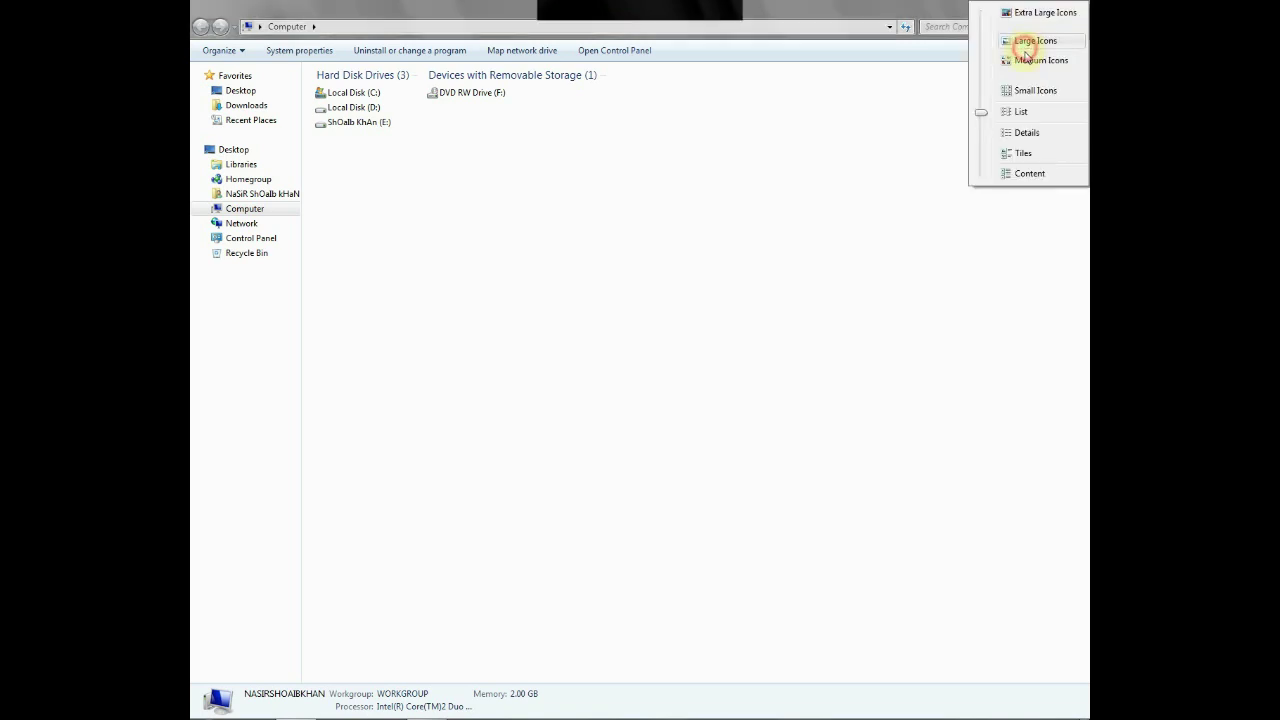
pyautogui.moveTo(981, 113); pyautogui.dragTo(993, 13)
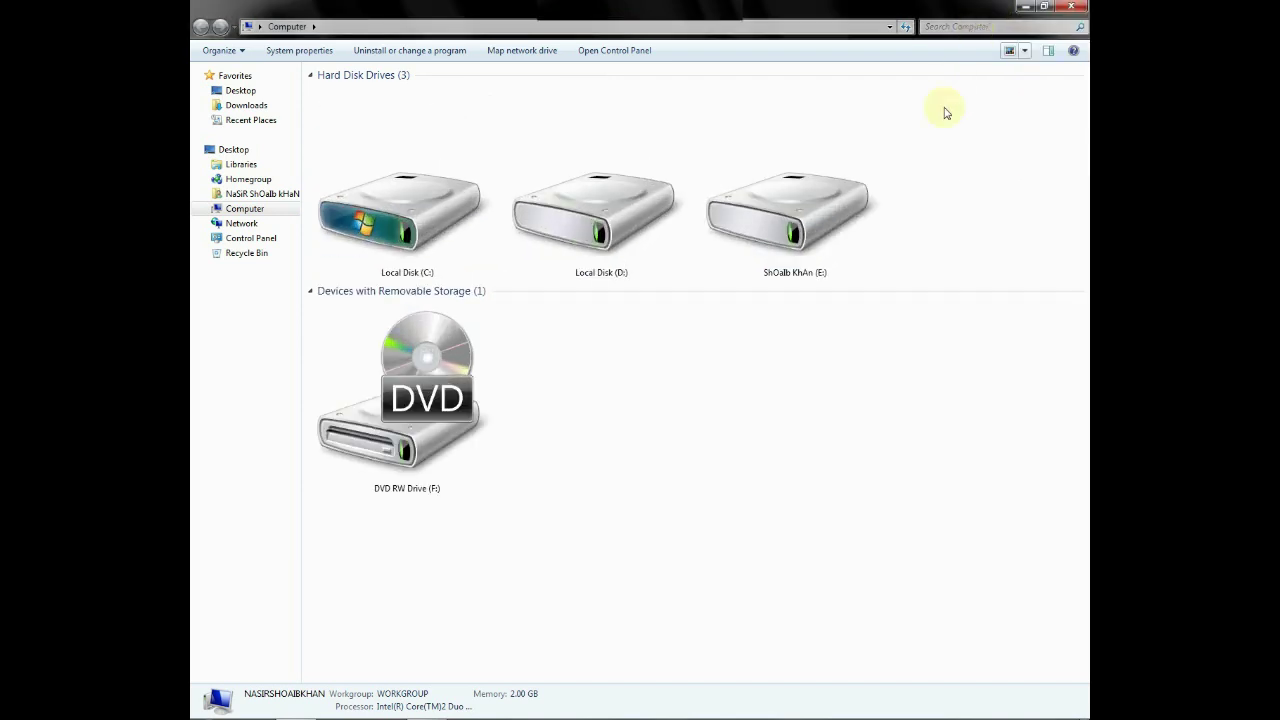
# Cycle the drive layout to Content, and enlarge the icons to a size slightly above Large Icons
pyautogui.click(1011, 51)
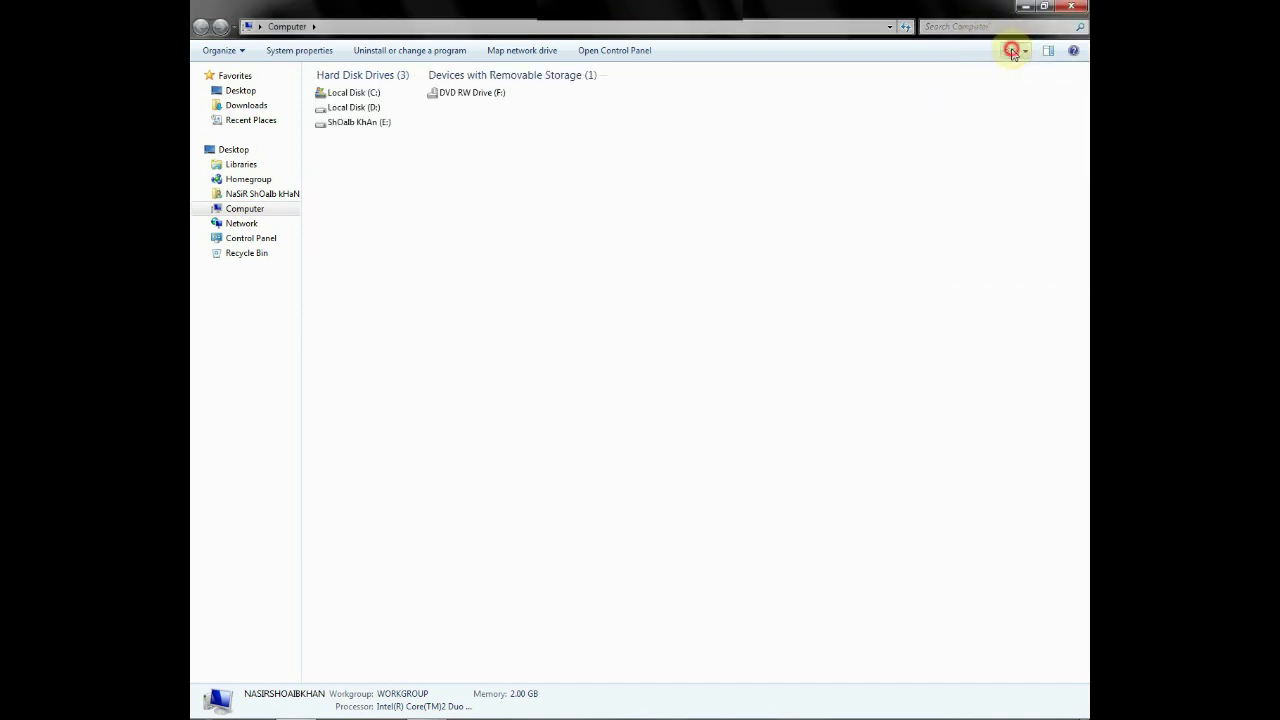
pyautogui.click(1011, 51)
pyautogui.click(1011, 51)
pyautogui.click(1021, 53)
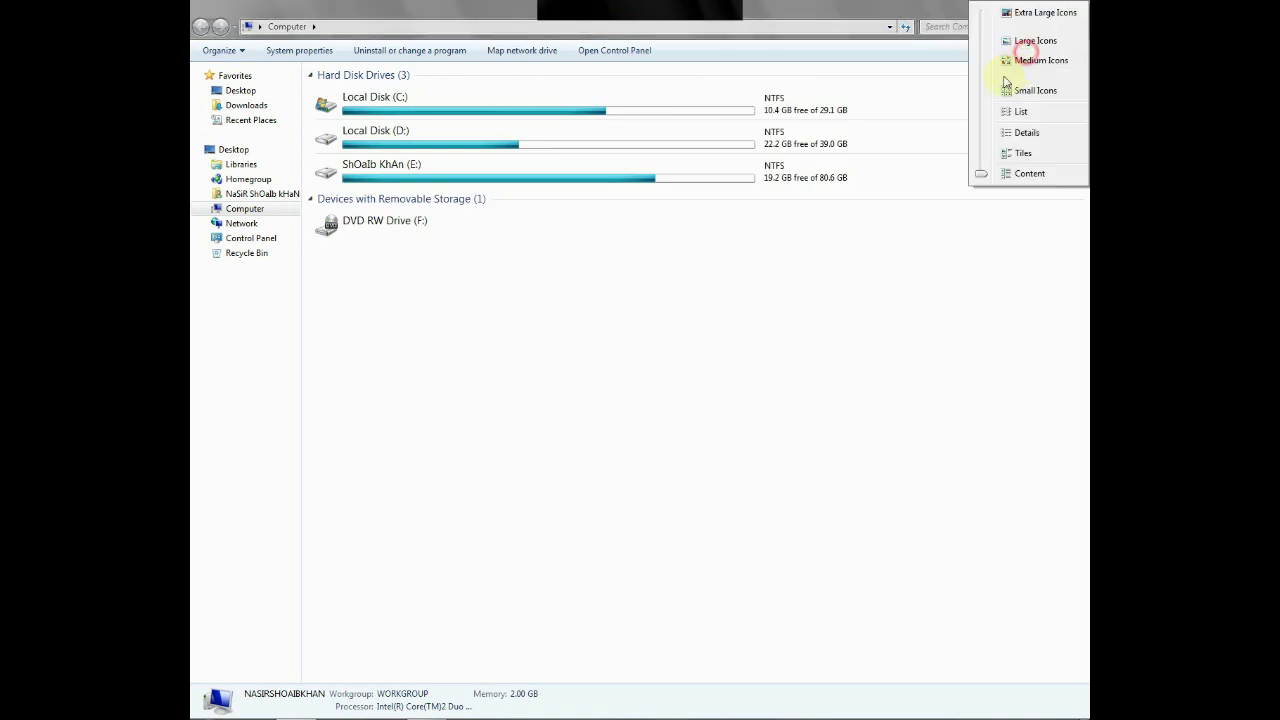
pyautogui.moveTo(982, 171); pyautogui.dragTo(986, 27)
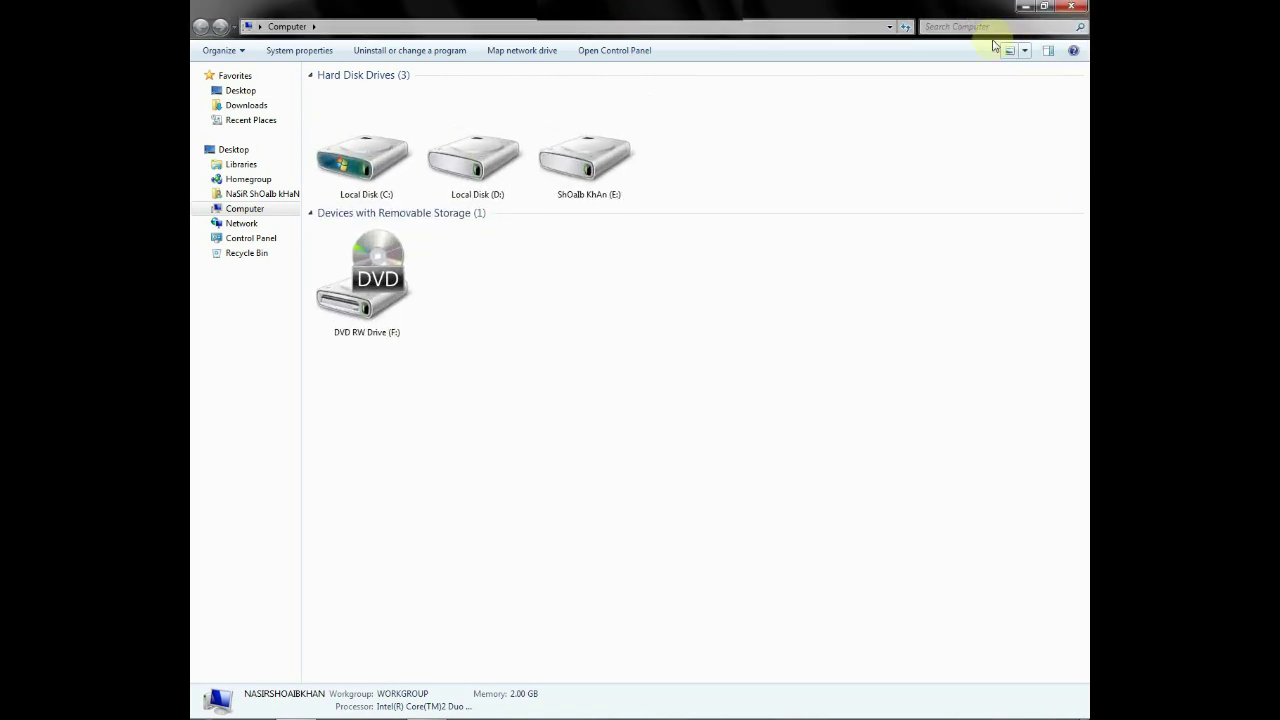
pyautogui.click(1024, 50)
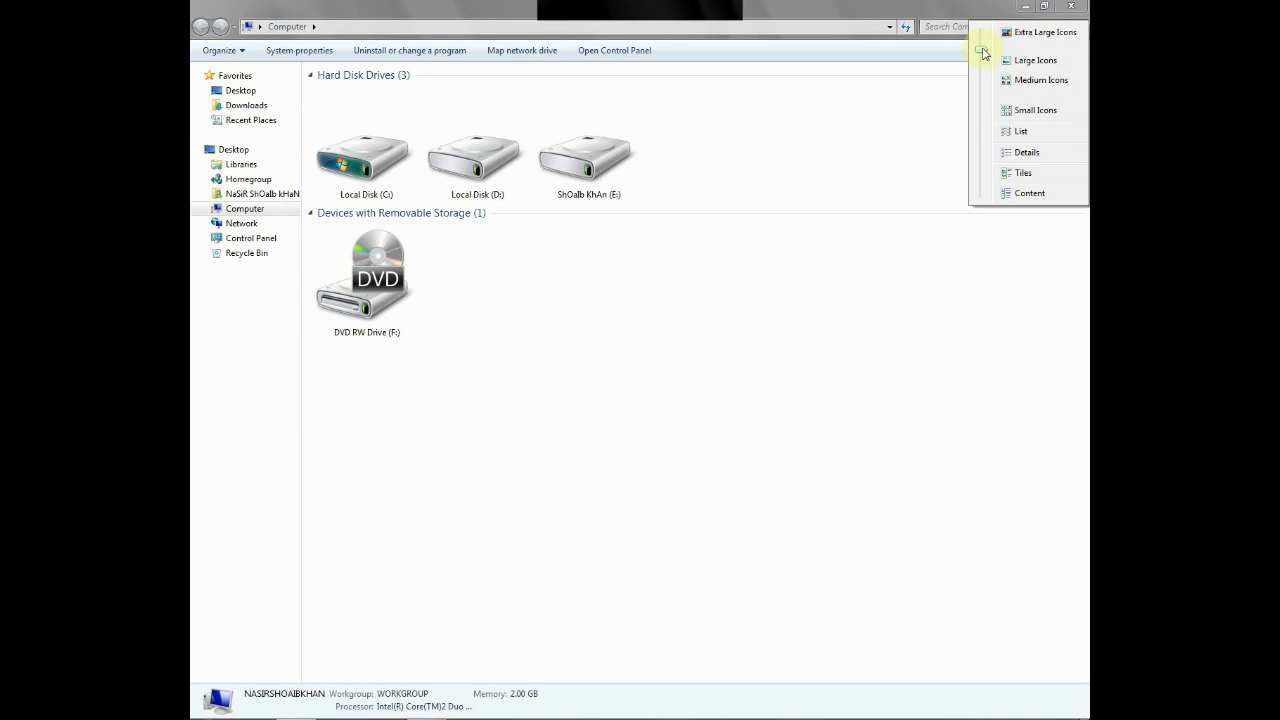
pyautogui.click(934, 132)
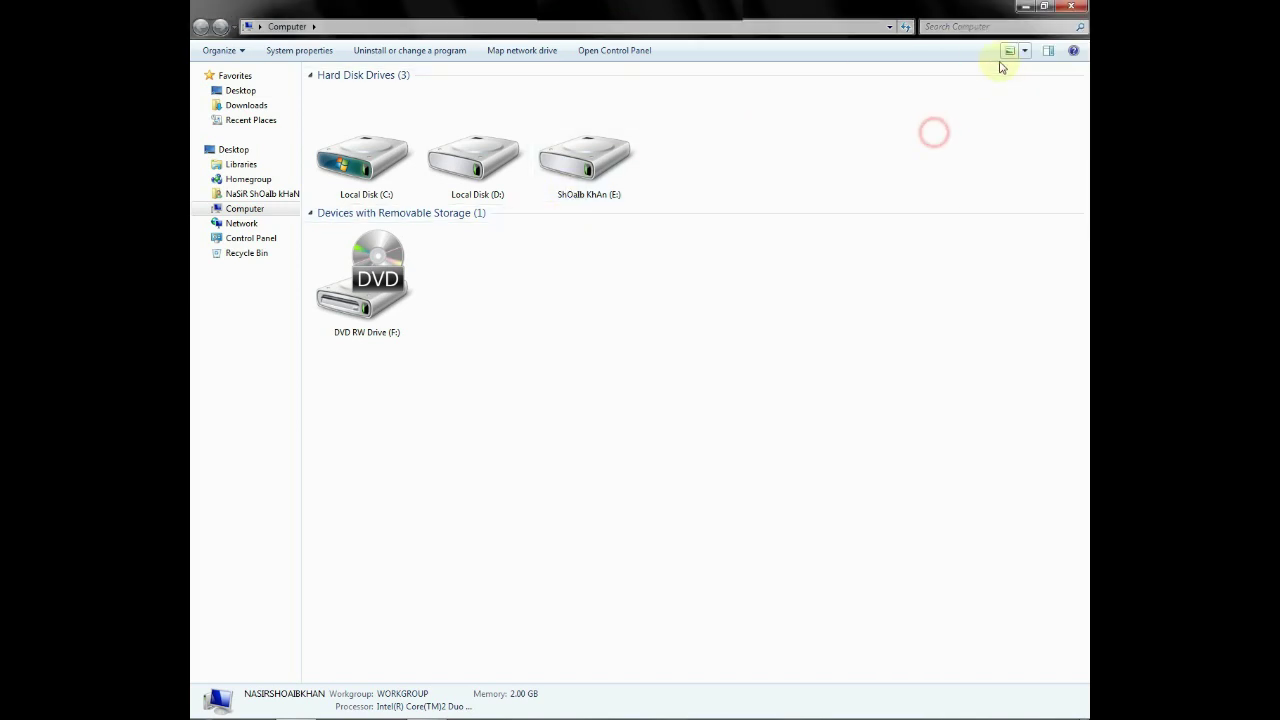
# Cycle the drive layout to Details, and set a custom icon size between Large and Extra Large Icons
pyautogui.click(1008, 50)
pyautogui.click(1008, 50)
pyautogui.click(1010, 52)
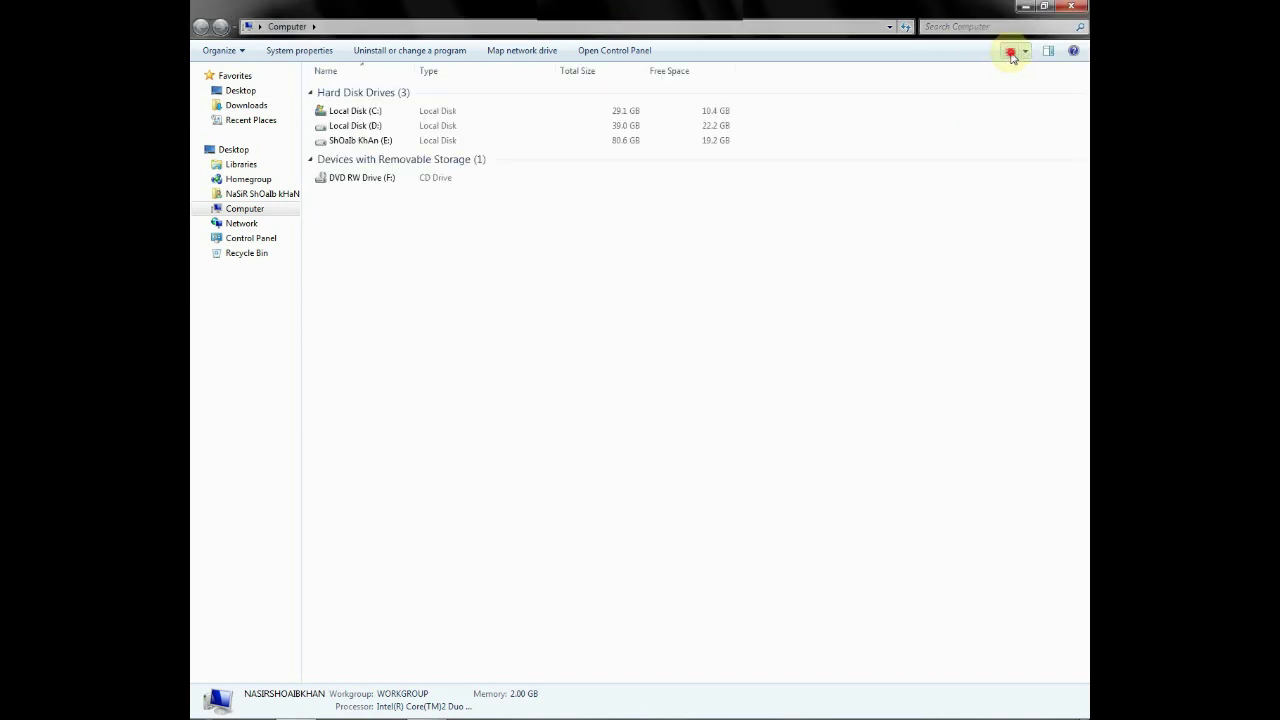
pyautogui.click(1024, 50)
pyautogui.moveTo(980, 151); pyautogui.dragTo(986, 23)
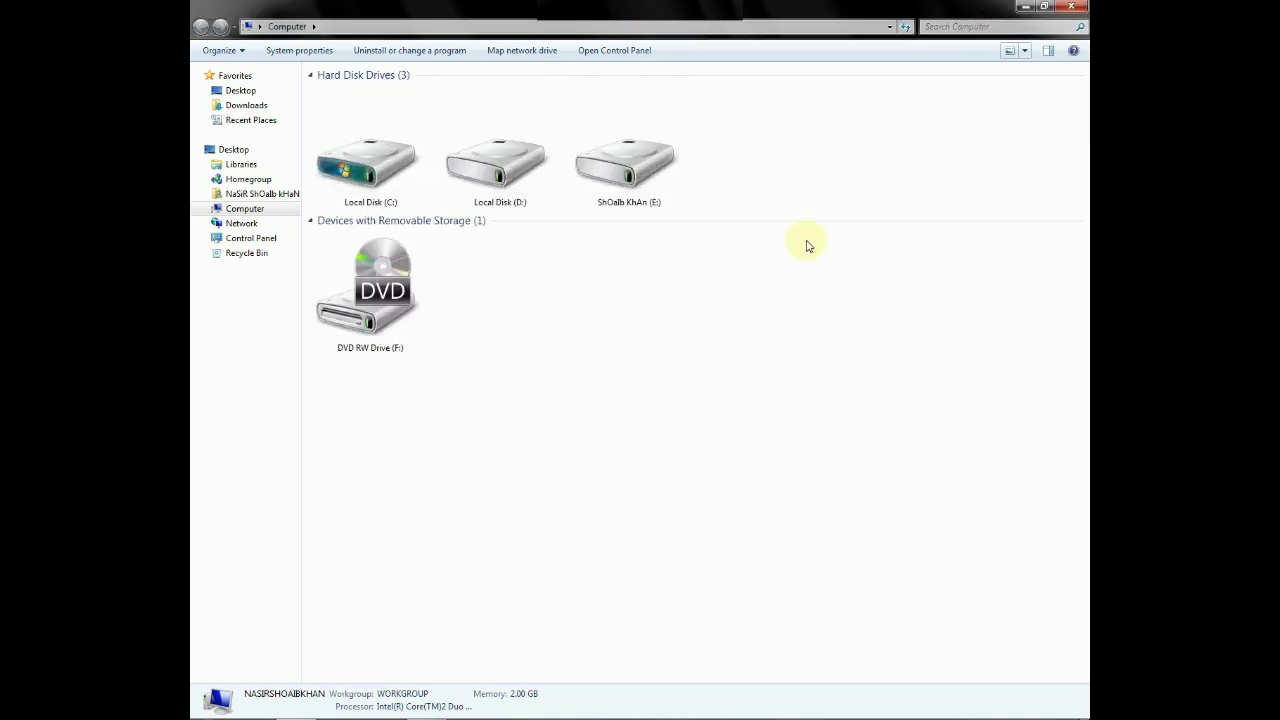
# Refresh the Computer window's contents and close the window
pyautogui.rightClick(800, 257)
pyautogui.click(827, 314)
pyautogui.click(1075, 6)
# Refresh the desktop
pyautogui.rightClick(651, 167)
pyautogui.click(685, 208)
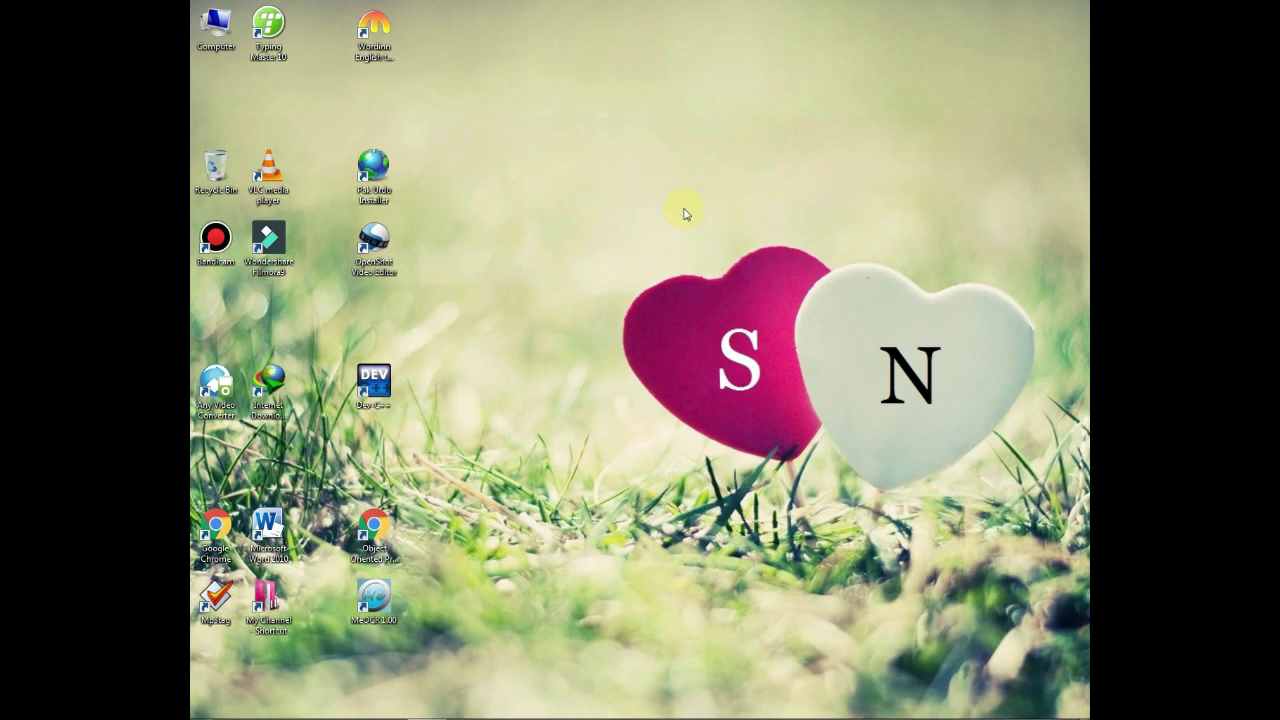